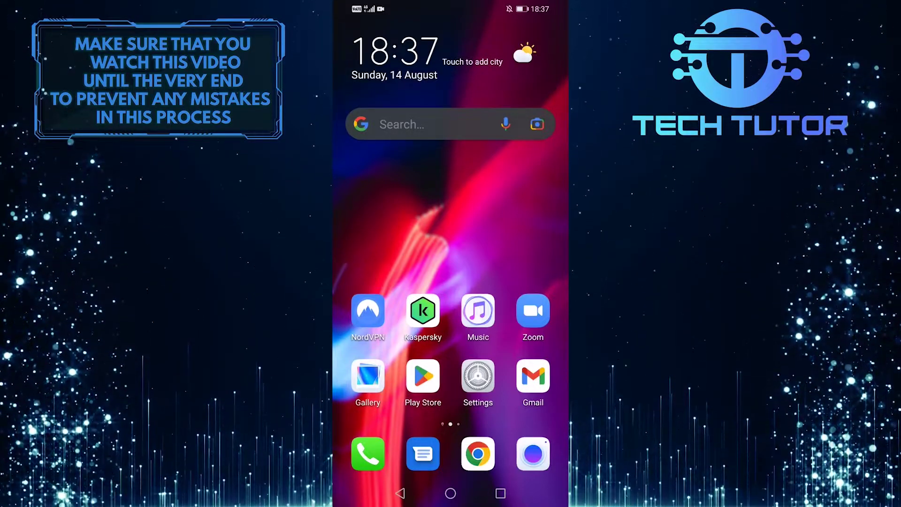
Launch Zoom and go to the More page with the account card.
{"action": "left_click", "coordinate": [532, 311]}
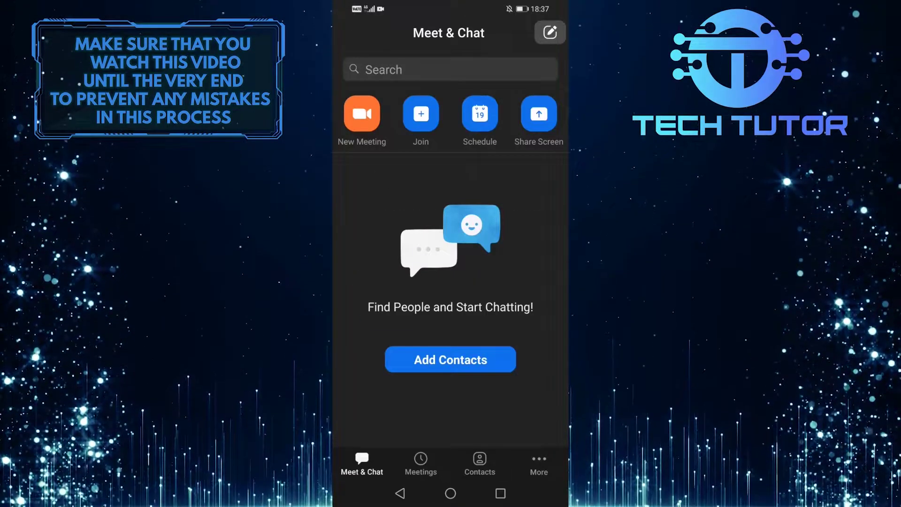
{"action": "left_click", "coordinate": [539, 463]}
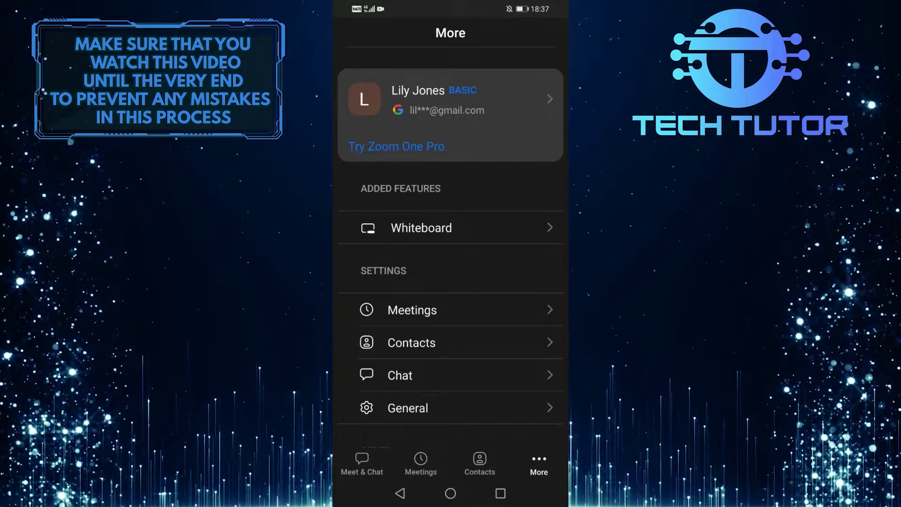
From the profile card, choose a new profile photo from existing device photos.
{"action": "left_click", "coordinate": [420, 91]}
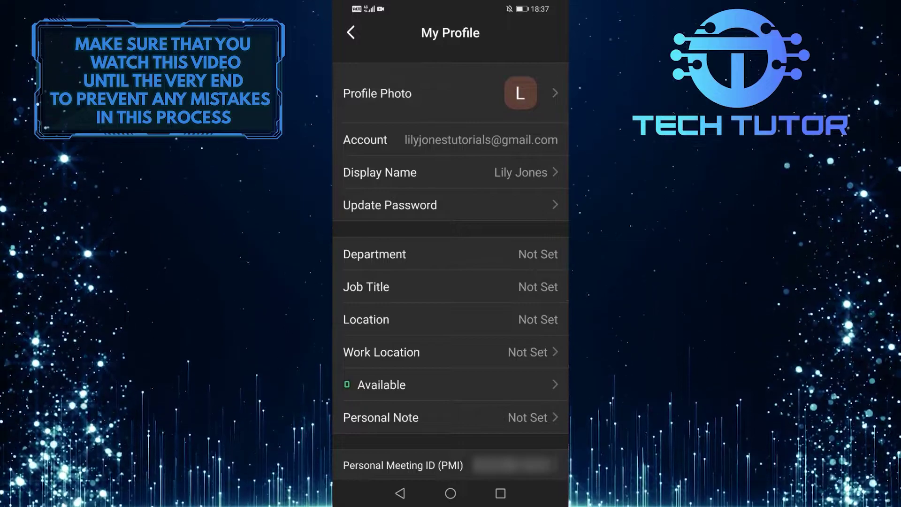
{"action": "left_click", "coordinate": [459, 92]}
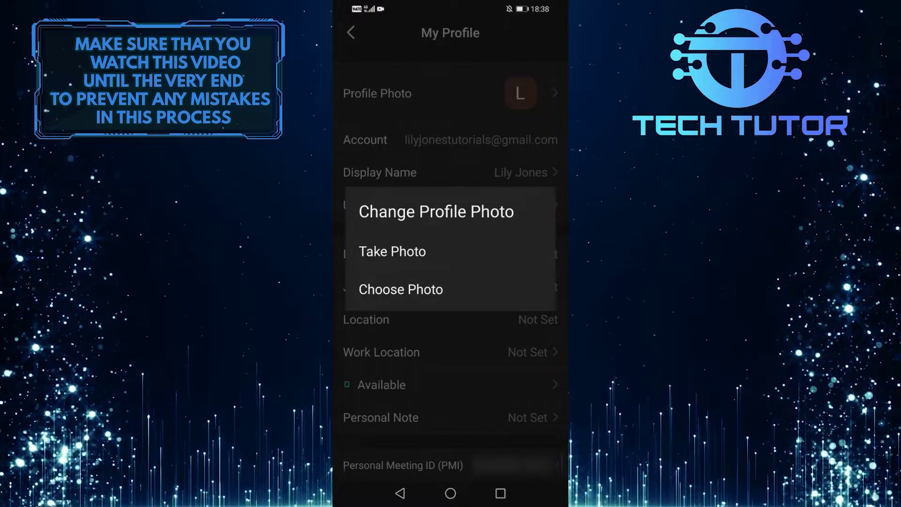
{"action": "left_click", "coordinate": [400, 290]}
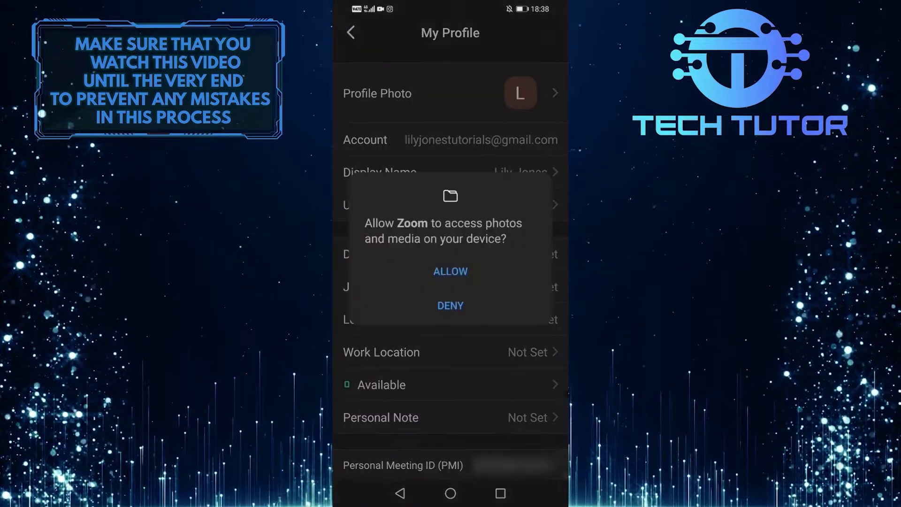
Allow Zoom photo access and pick the first Recents photo, just once.
{"action": "left_click", "coordinate": [451, 271]}
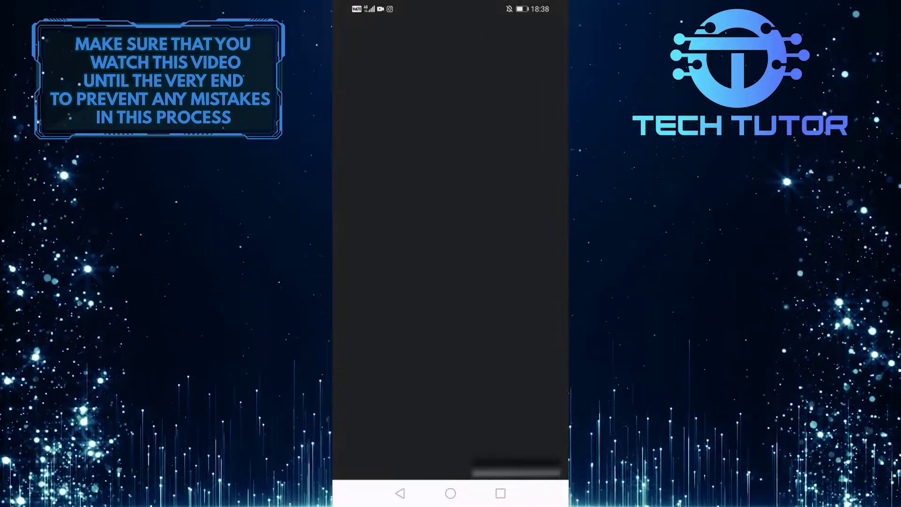
{"action": "left_click", "coordinate": [381, 228]}
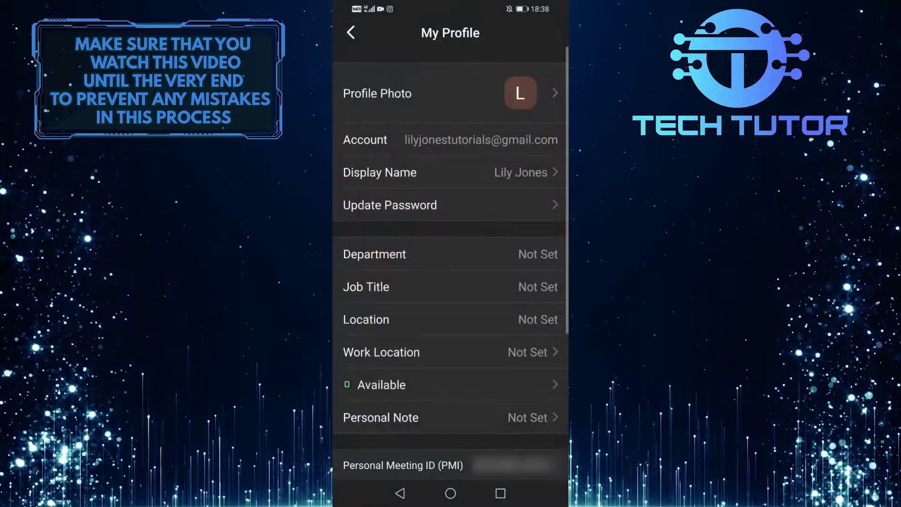
{"action": "left_click", "coordinate": [412, 450]}
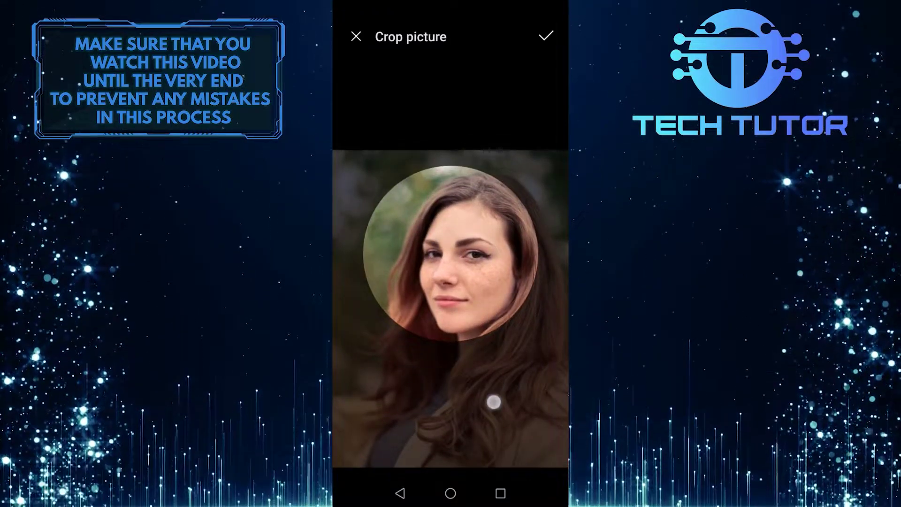
Zoom out to frame the face in the circle and accept the crop.
{"action": "mouse_move", "coordinate": [493, 402]}
{"action": "left_mouse_down"}
{"action": "mouse_move", "coordinate": [440, 370]}
{"action": "mouse_move", "coordinate": [482, 364]}
{"action": "left_mouse_up"}
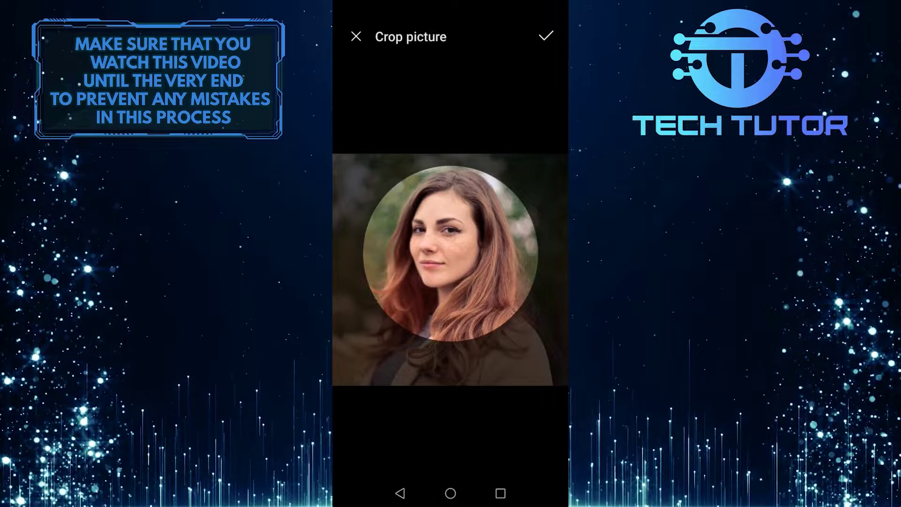
{"action": "left_click", "coordinate": [545, 36]}
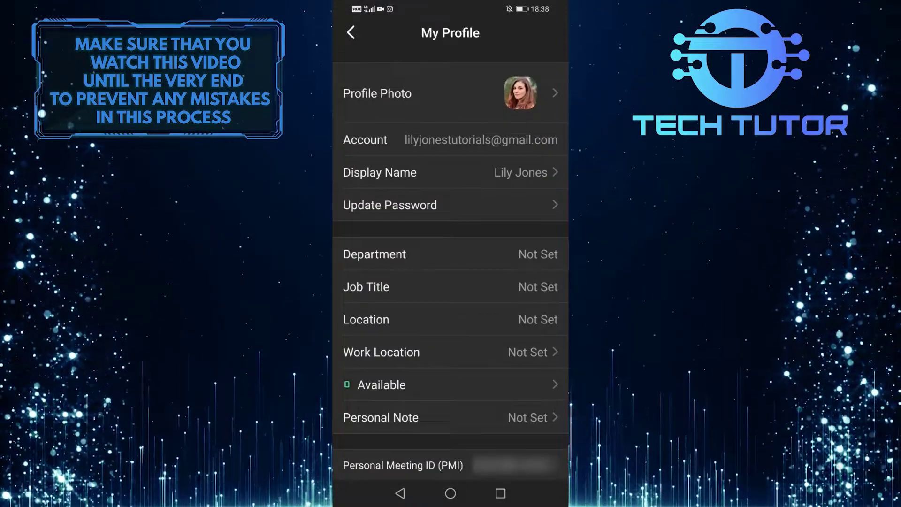
Return from My Profile to the More page showing the new portrait.
{"action": "left_click", "coordinate": [398, 492]}
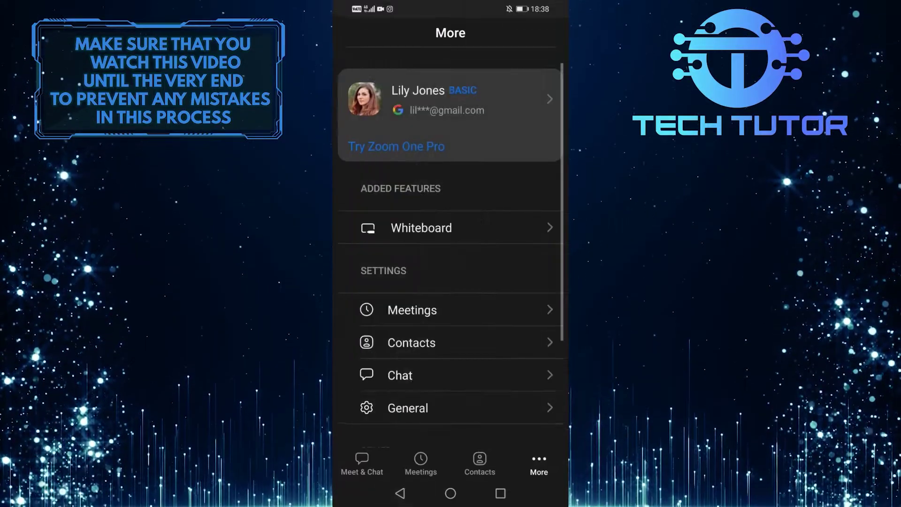